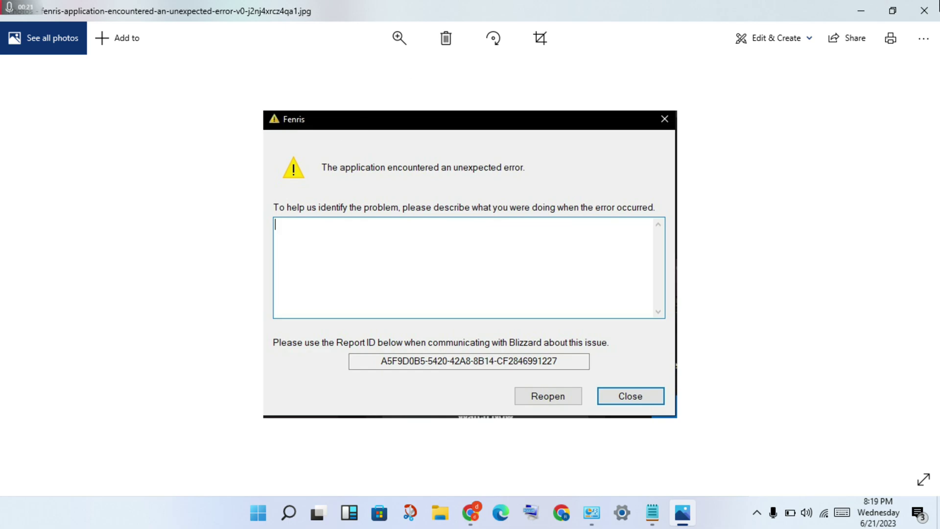
Step: Close the Fenris error screenshot in Microsoft Photos
{"action": "left_click", "coordinate": [930, 11]}
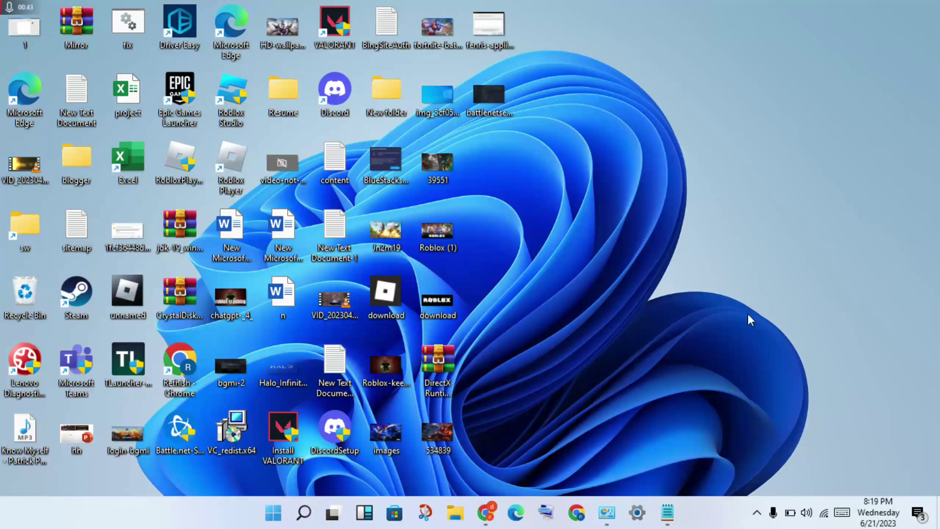
Step: Restore the New Text Document (2) notes listing the four fix steps
{"action": "left_click", "coordinate": [670, 513]}
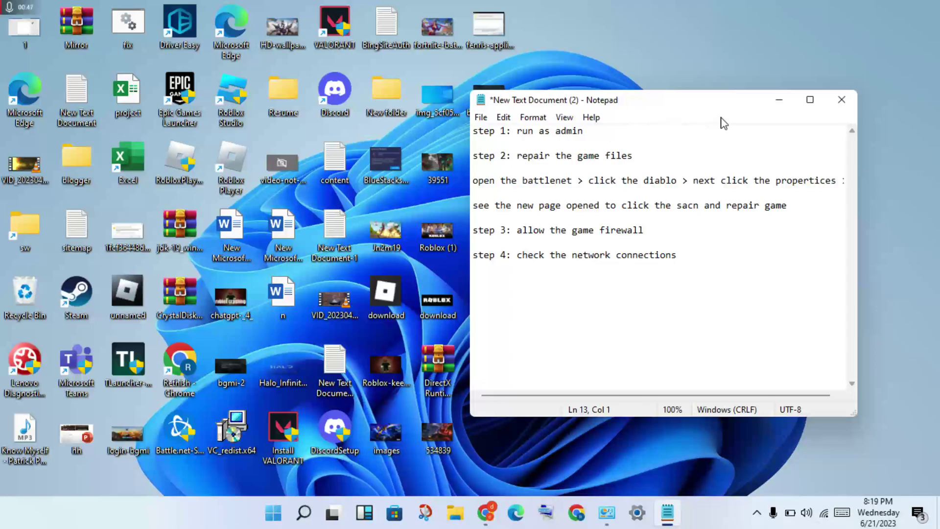
Step: Minimize the Notepad notes and open the VALORANT shortcut on the desktop
{"action": "left_click", "coordinate": [778, 103]}
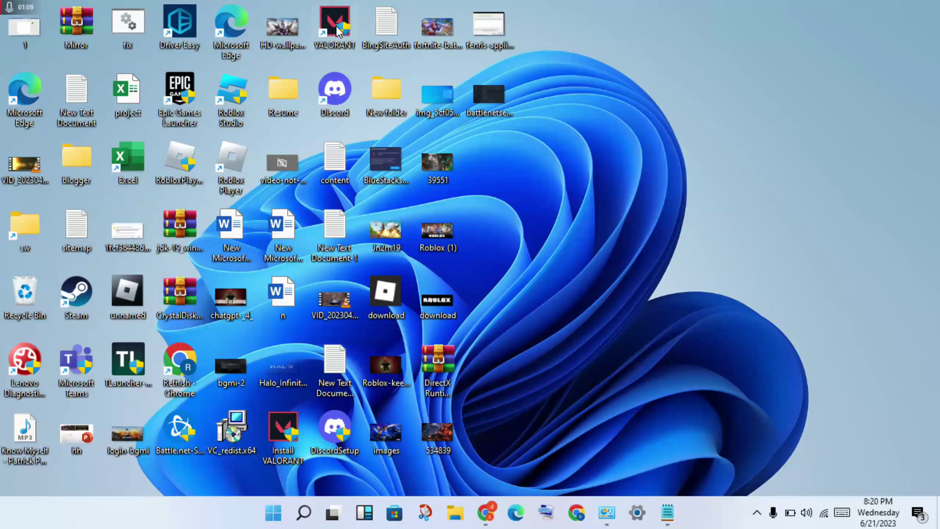
{"action": "double_click", "coordinate": [333, 22]}
Step: Set the VALORANT shortcut's Compatibility to run as administrator, then bring back the notes
{"action": "right_click", "coordinate": [337, 27]}
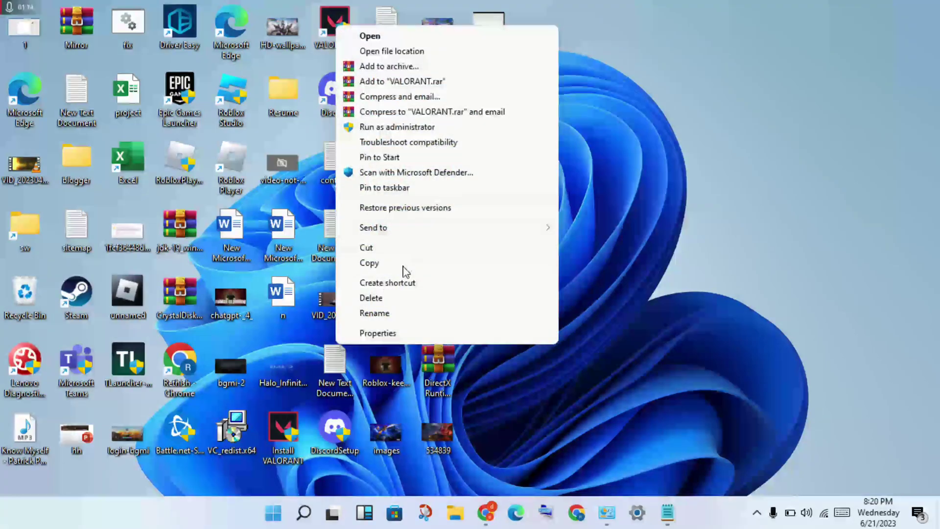
{"action": "left_click", "coordinate": [389, 335]}
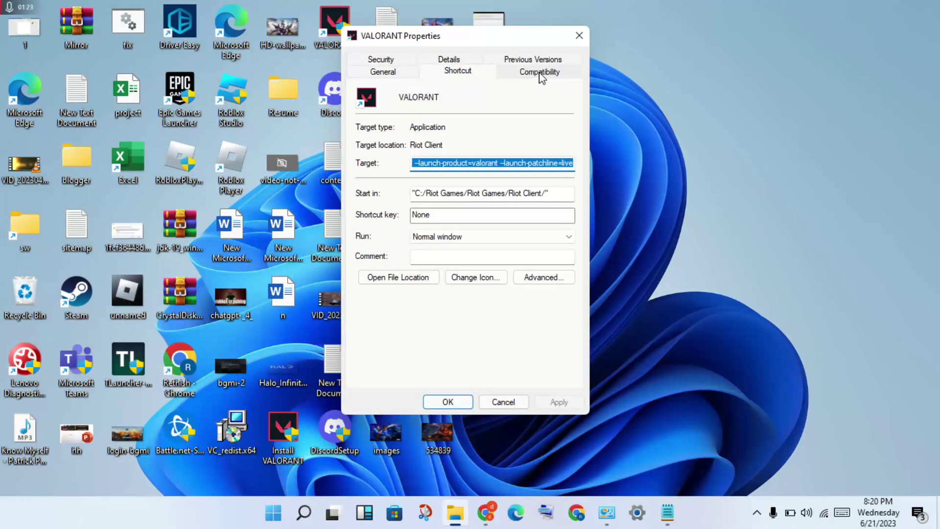
{"action": "left_click", "coordinate": [540, 73]}
{"action": "left_click", "coordinate": [367, 163]}
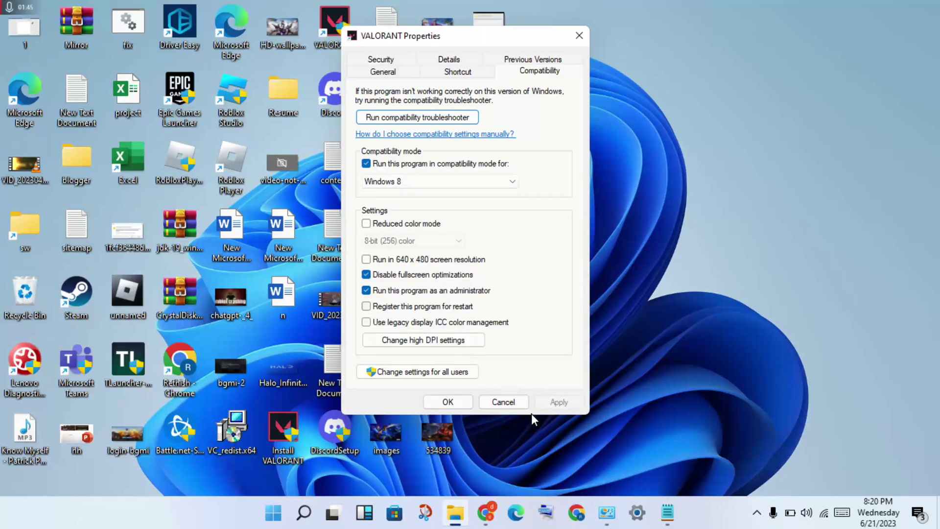
{"action": "left_click", "coordinate": [452, 407]}
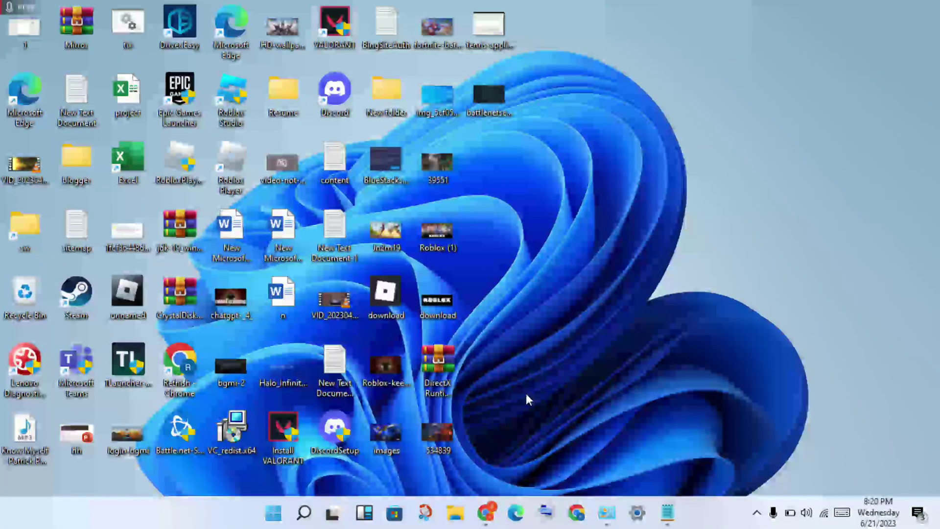
{"action": "left_click", "coordinate": [666, 509]}
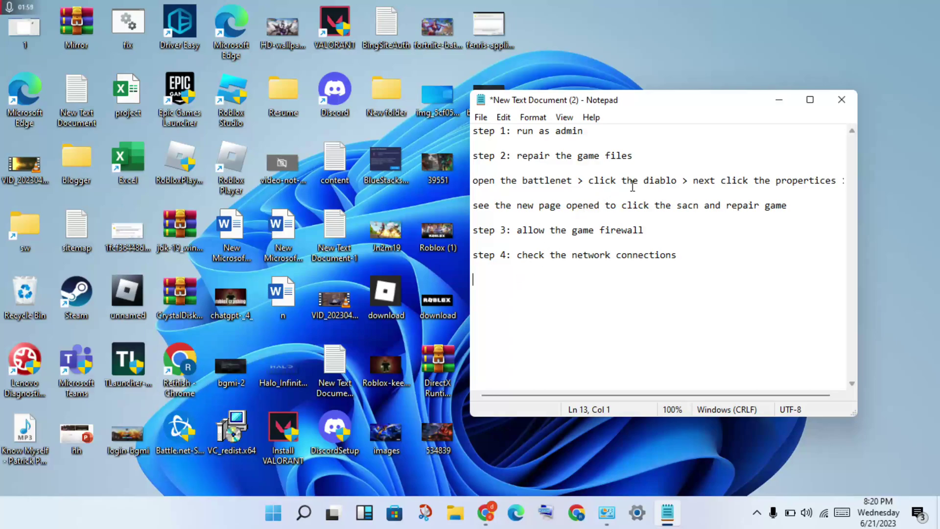
Step: Change 'diablo' to 'diablo 4' in the Battle.net step, then minimize Notepad
{"action": "left_click", "coordinate": [682, 182]}
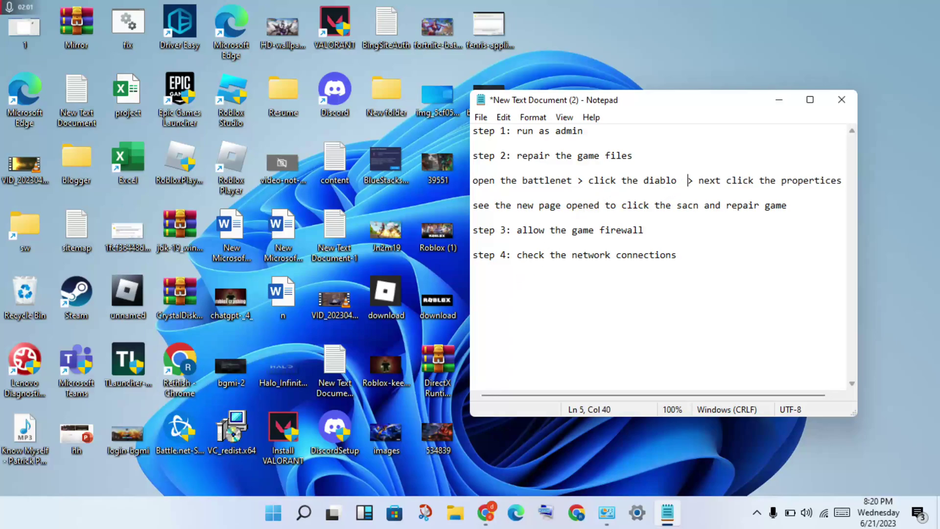
{"action": "key", "text": "BackSpace"}
{"action": "type", "text": "4"}
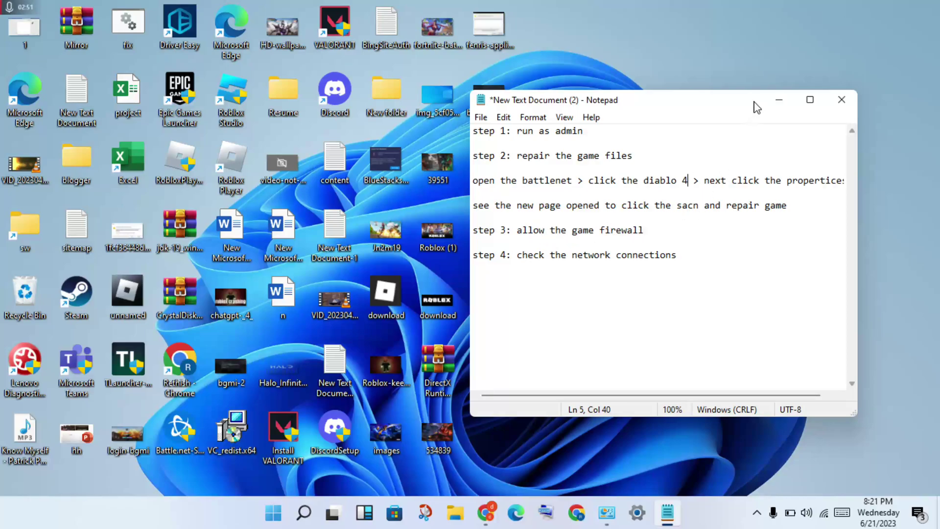
{"action": "left_click", "coordinate": [769, 102]}
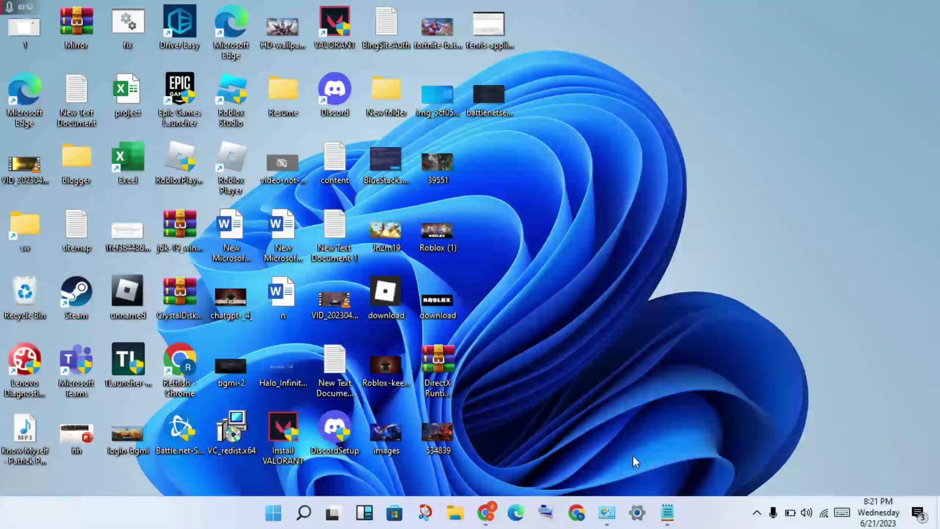
Step: Go from Control Panel through System and Security to the firewall's Allowed apps page
{"action": "left_click", "coordinate": [609, 516]}
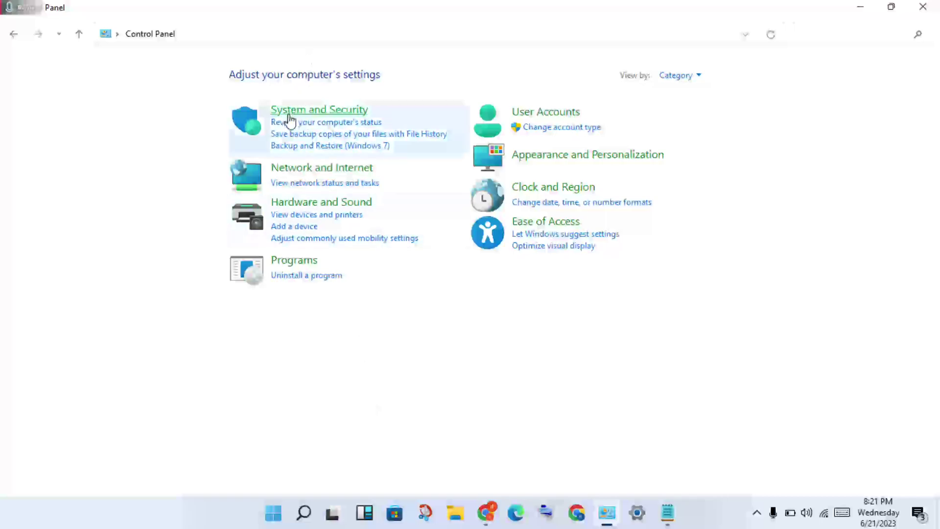
{"action": "left_click", "coordinate": [337, 119]}
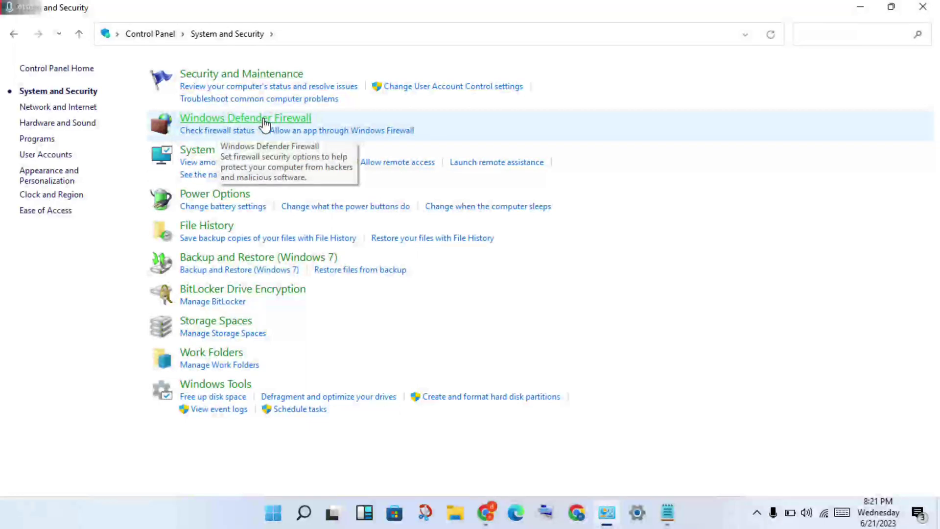
{"action": "left_click", "coordinate": [265, 126]}
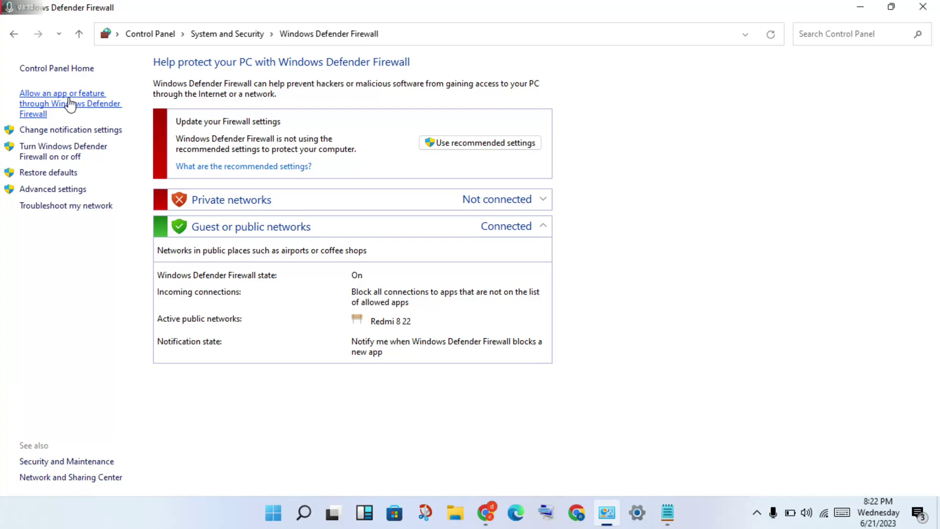
{"action": "left_click", "coordinate": [69, 99]}
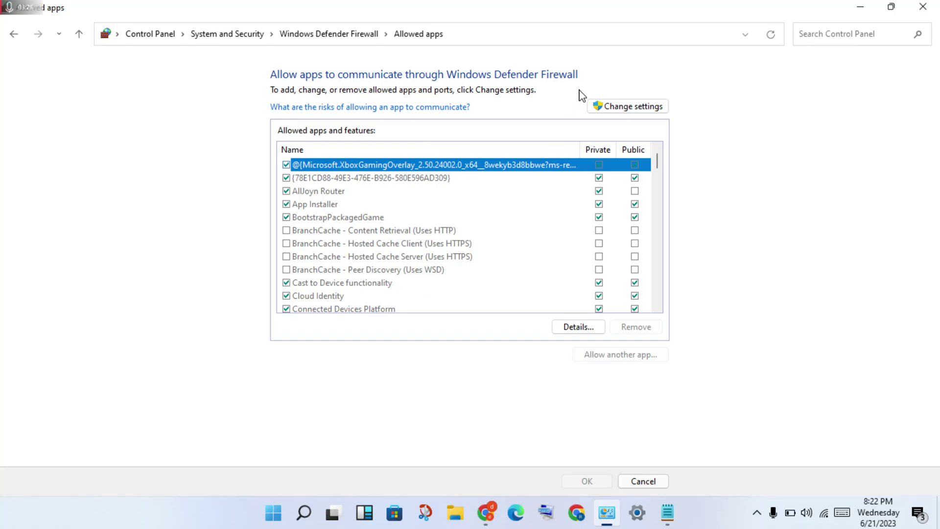
Step: Enable Change settings, select the DiagTrack entry, confirm with OK, and minimize the window
{"action": "left_click", "coordinate": [616, 106]}
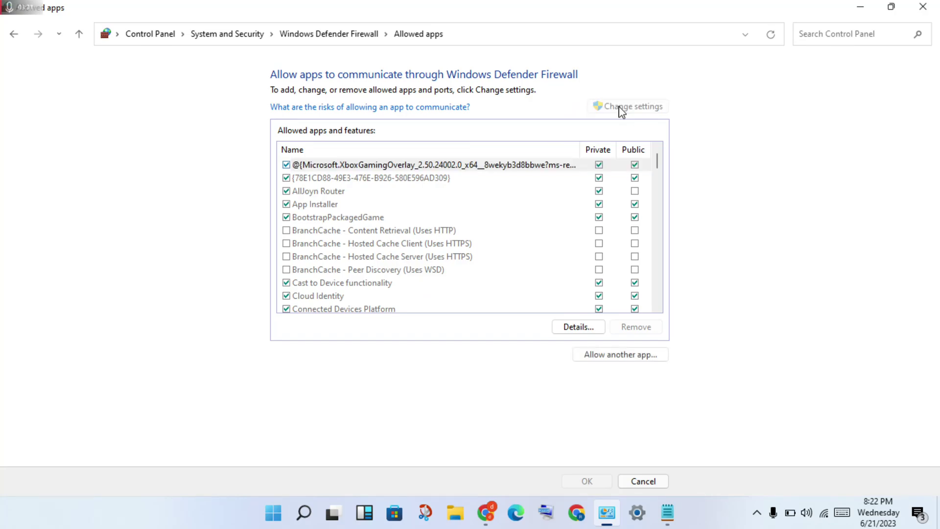
{"action": "scroll", "coordinate": [505, 239], "scroll_direction": "down", "scroll_amount": 6}
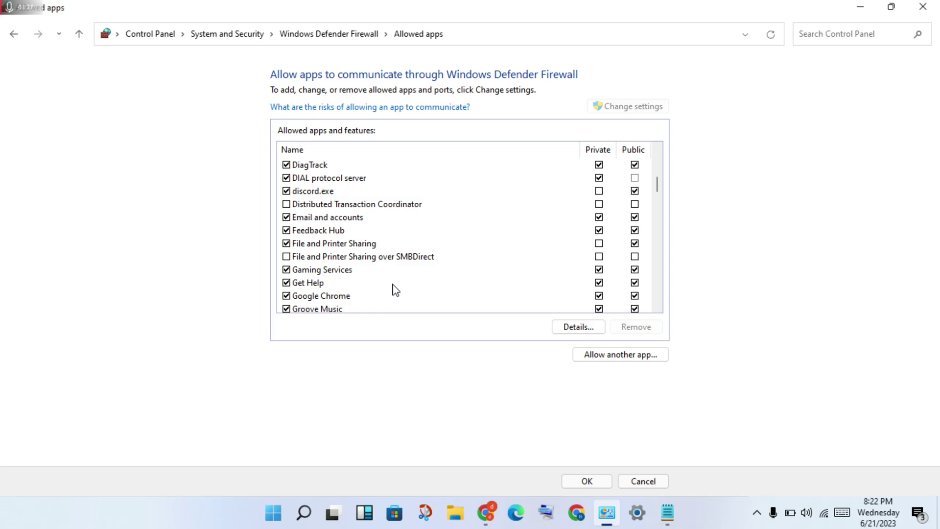
{"action": "left_click", "coordinate": [579, 165]}
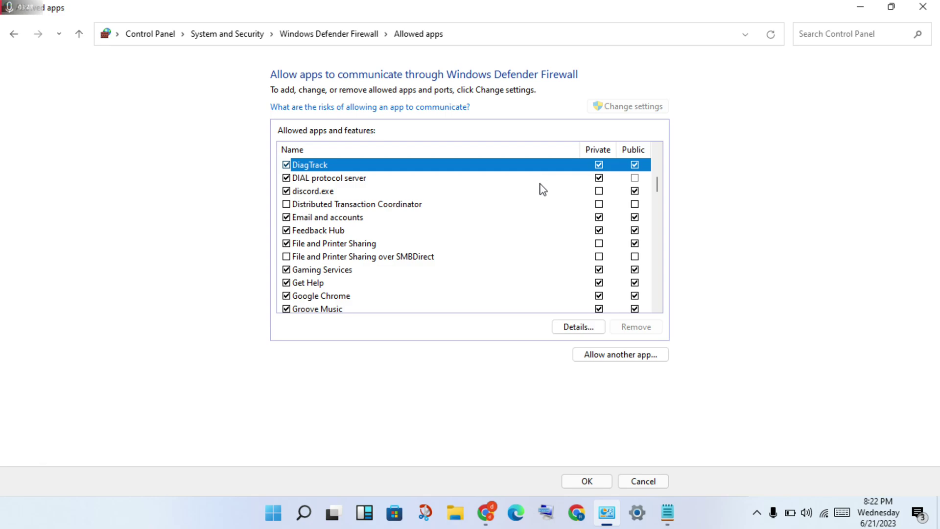
{"action": "left_click", "coordinate": [590, 487]}
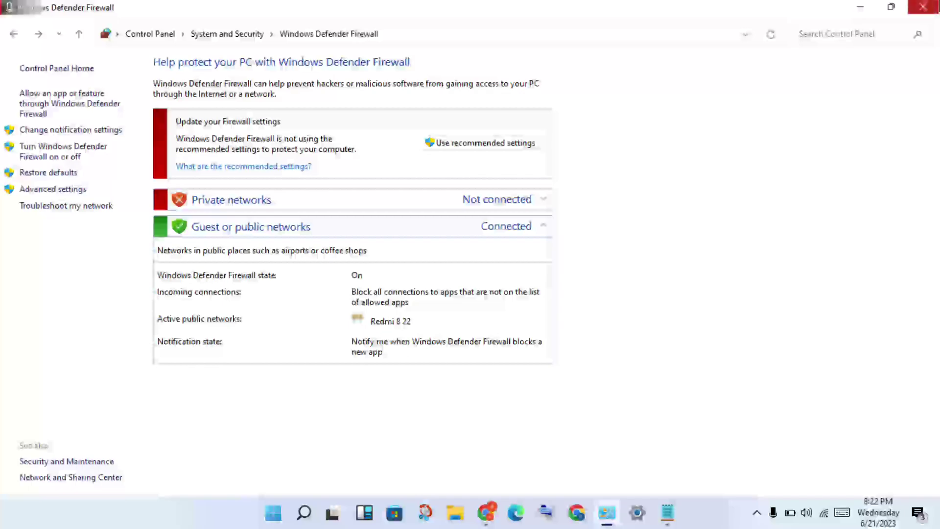
{"action": "left_click", "coordinate": [861, 7]}
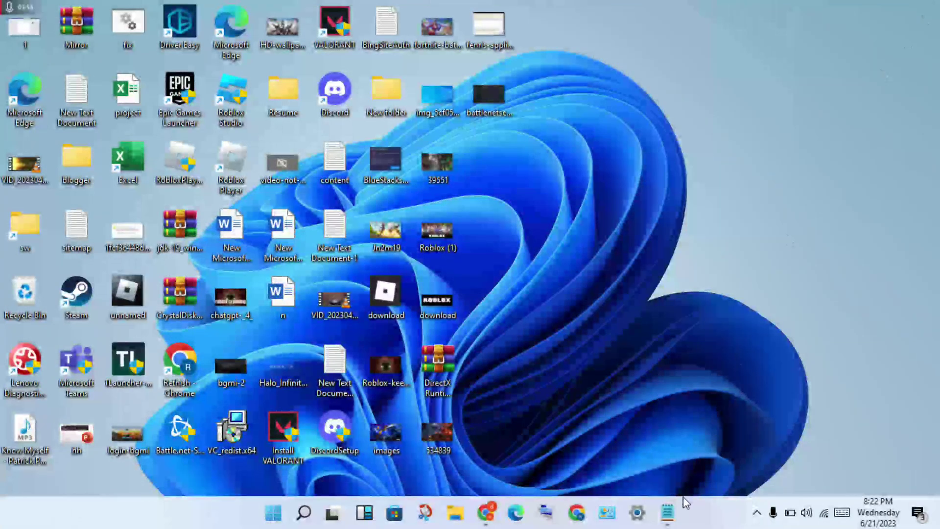
Step: Bring the Notepad fix notes back up, then minimize them again
{"action": "left_click", "coordinate": [664, 522]}
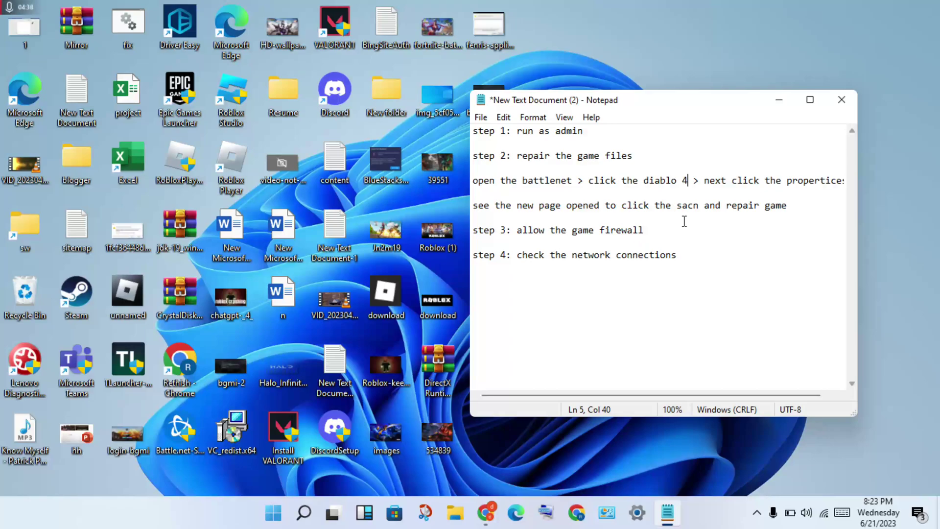
{"action": "left_click", "coordinate": [779, 100]}
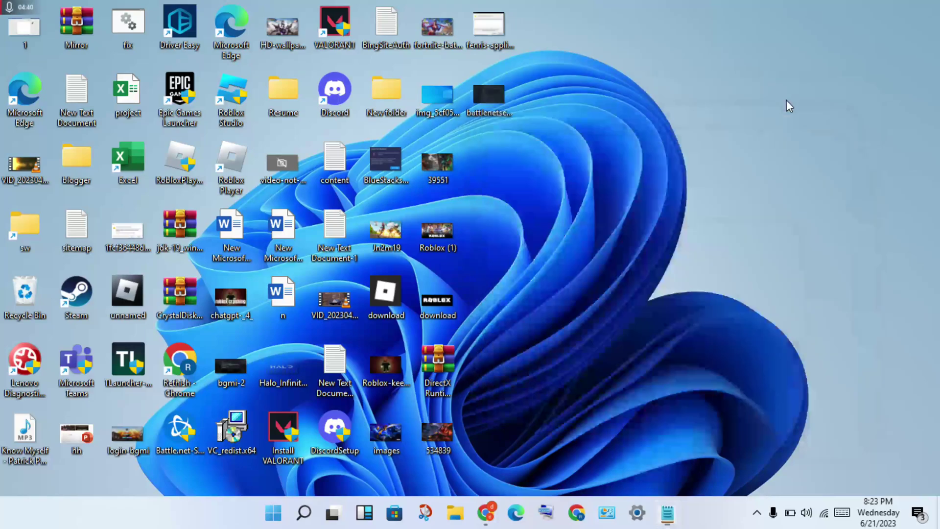